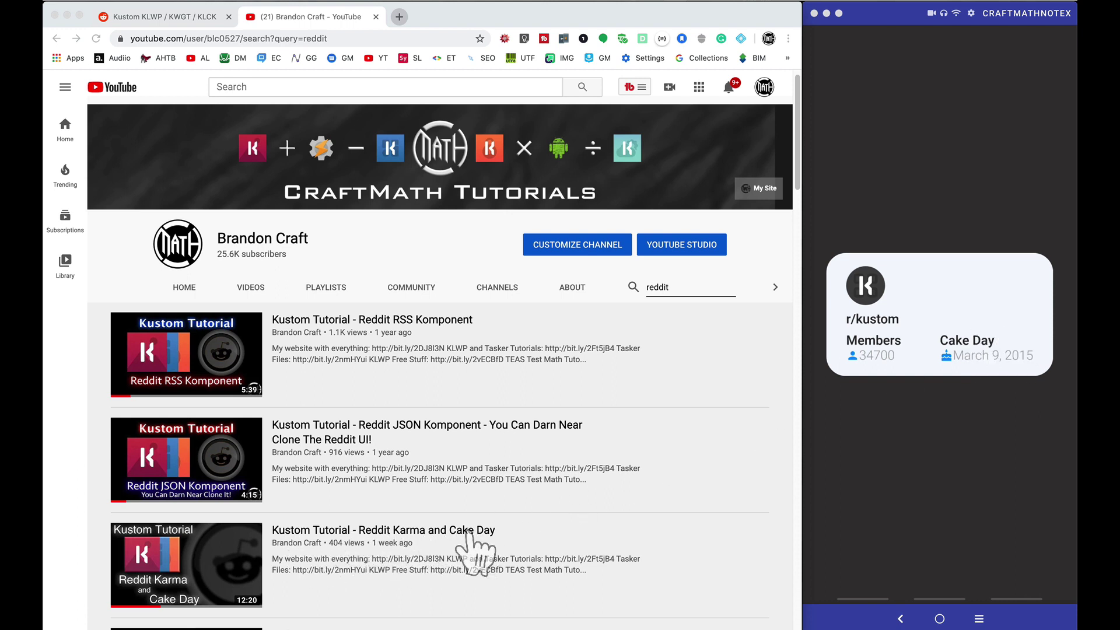
Step: Show the Subreddit Stuff V2 globals (subr = kustom) in KLWP, then switch to the r/kustom browser page
click(461, 558)
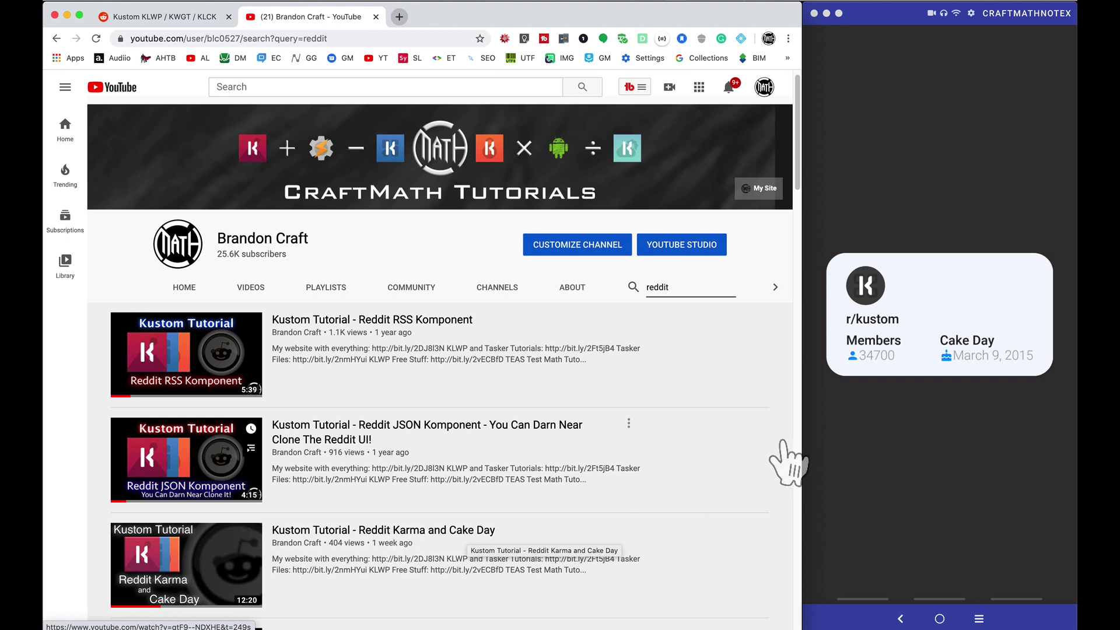
click(874, 500)
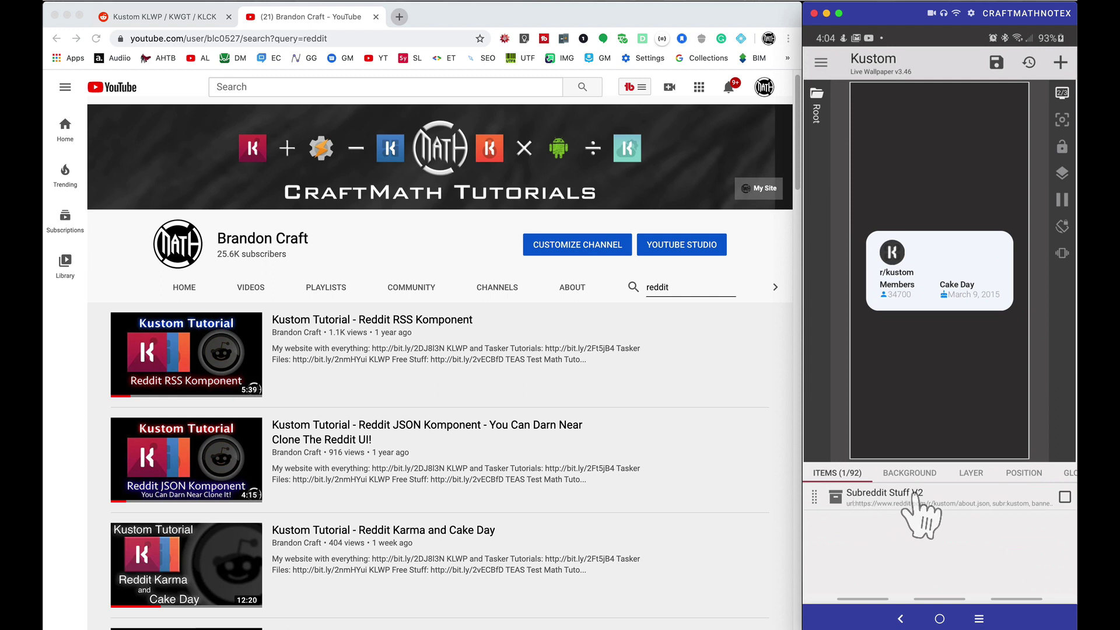
click(986, 500)
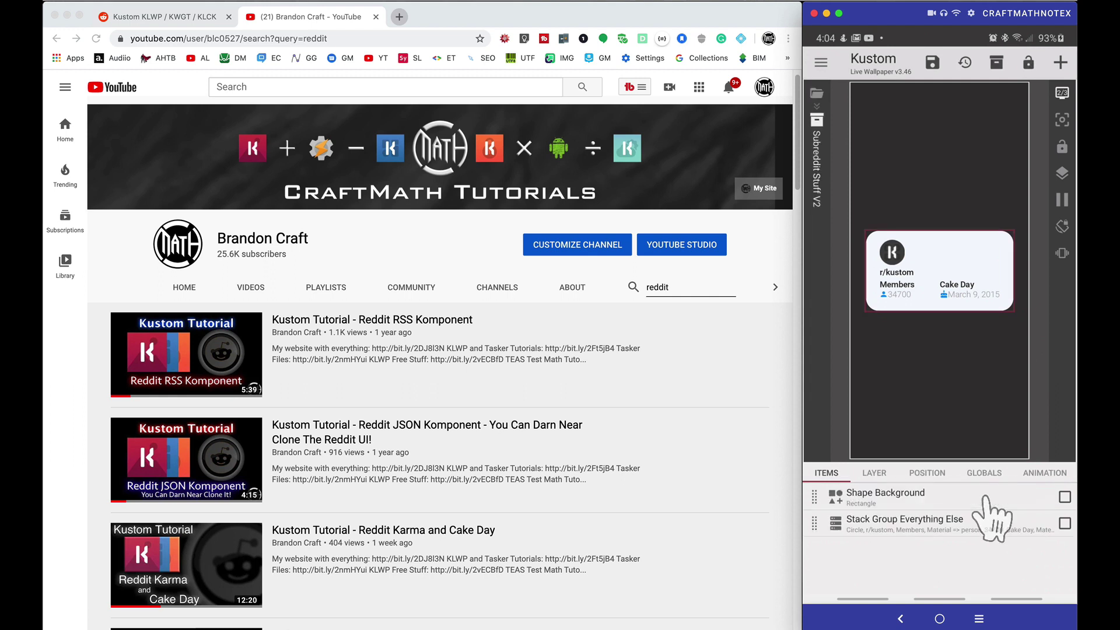
click(982, 473)
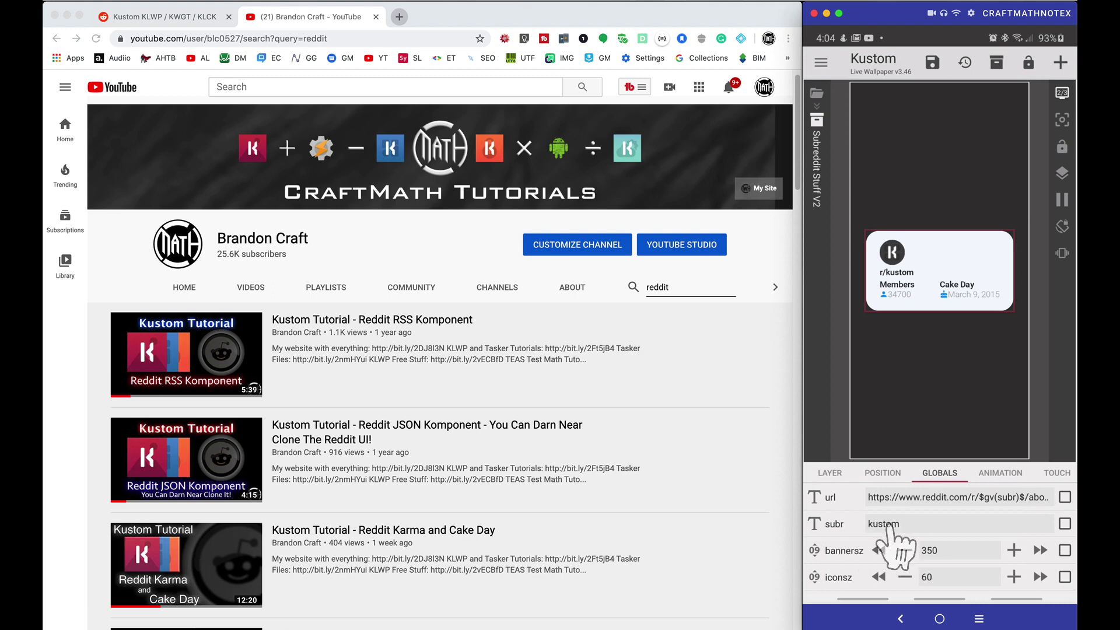
click(163, 17)
Step: Append about.json to the r/kustom URL to load its JSON data
click(236, 38)
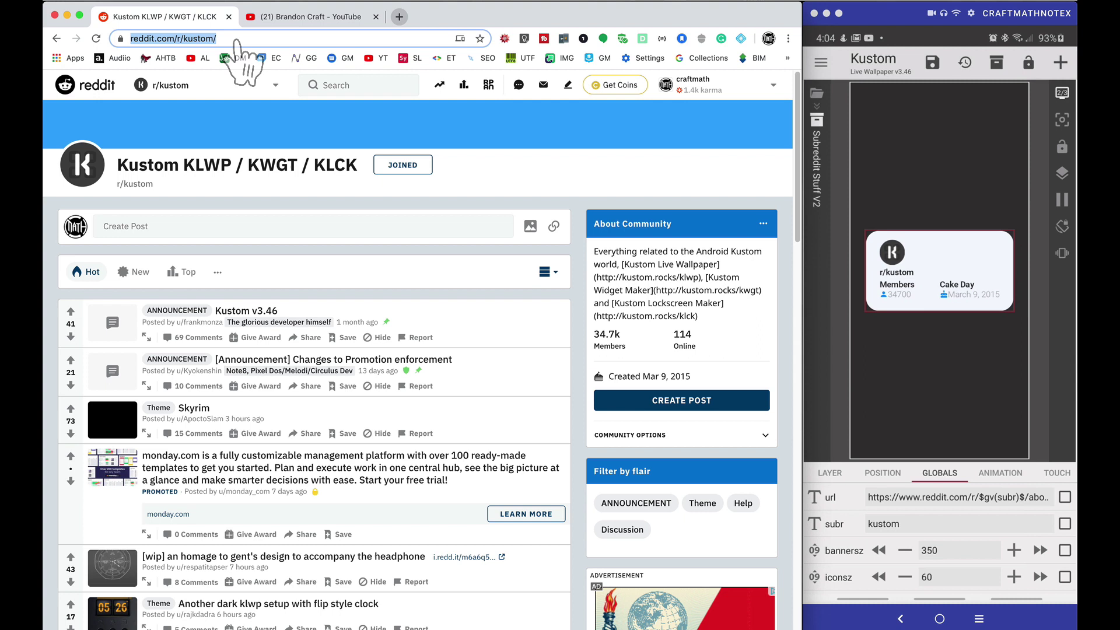
key(Right)
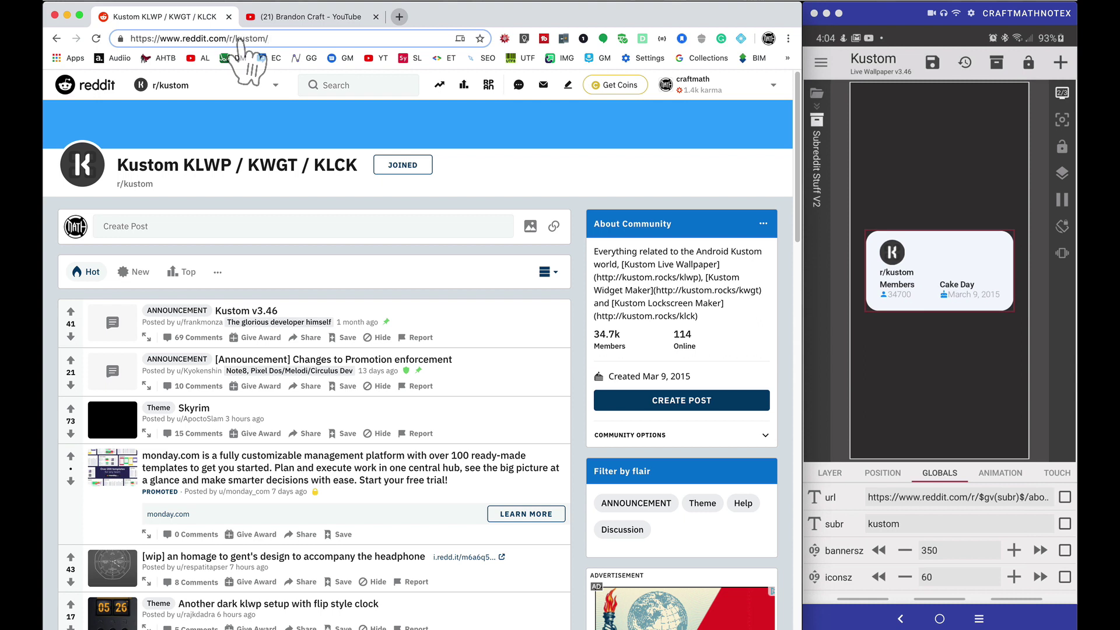
text(about)
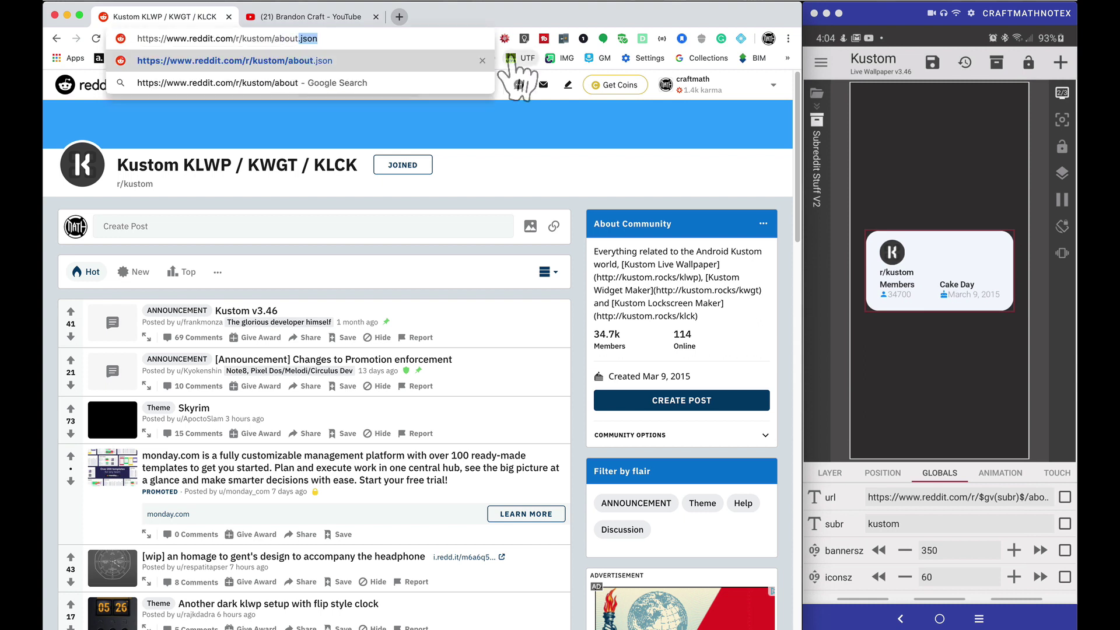
key(Return)
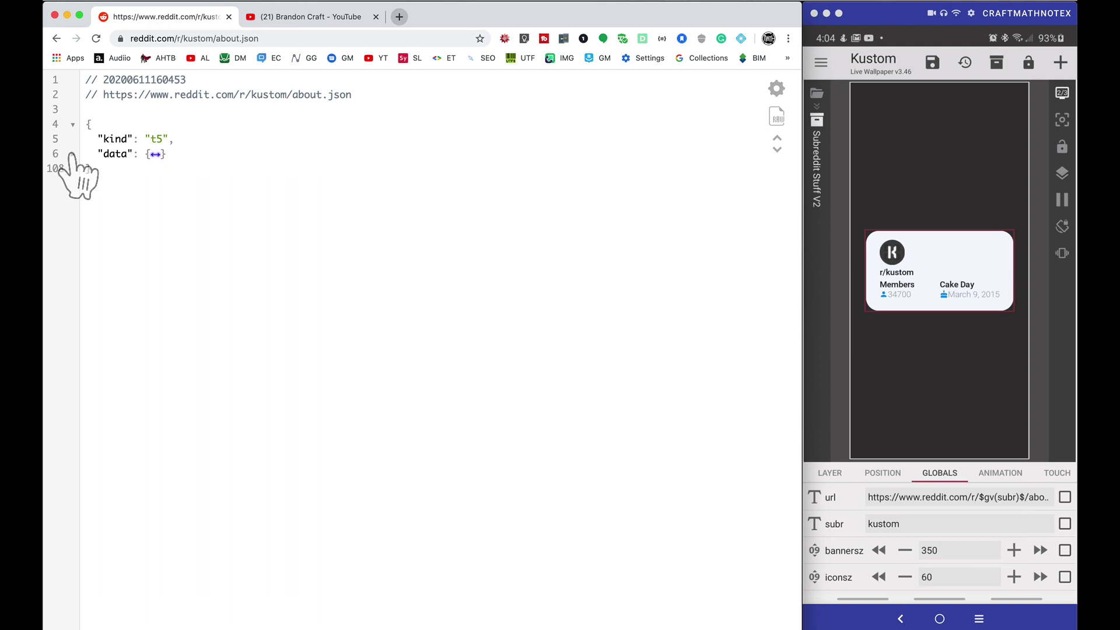
click(72, 154)
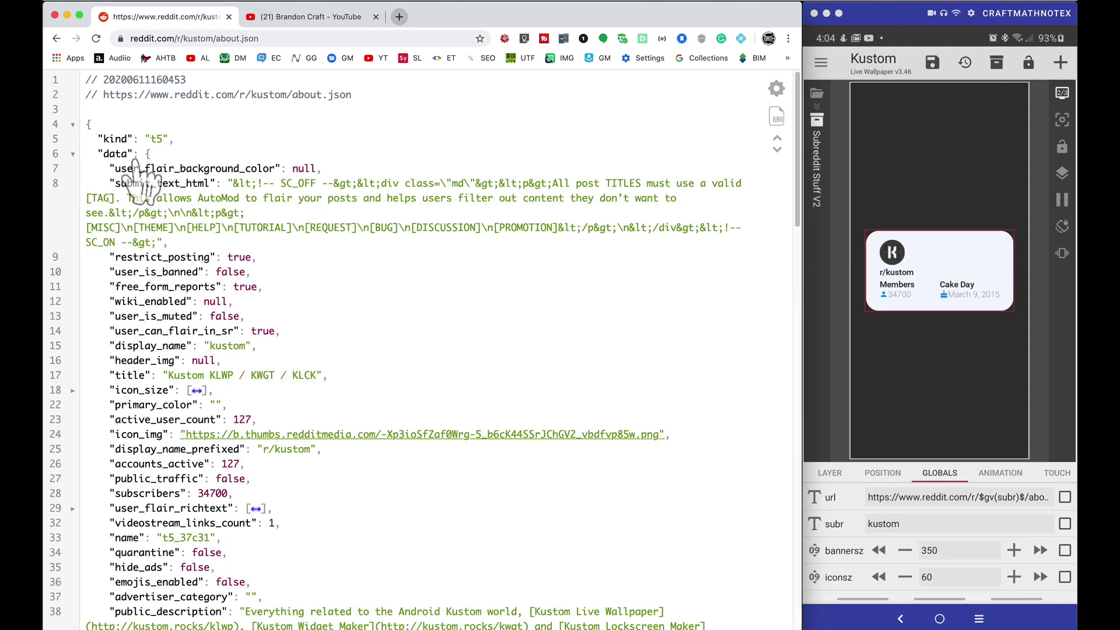
double_click(212, 493)
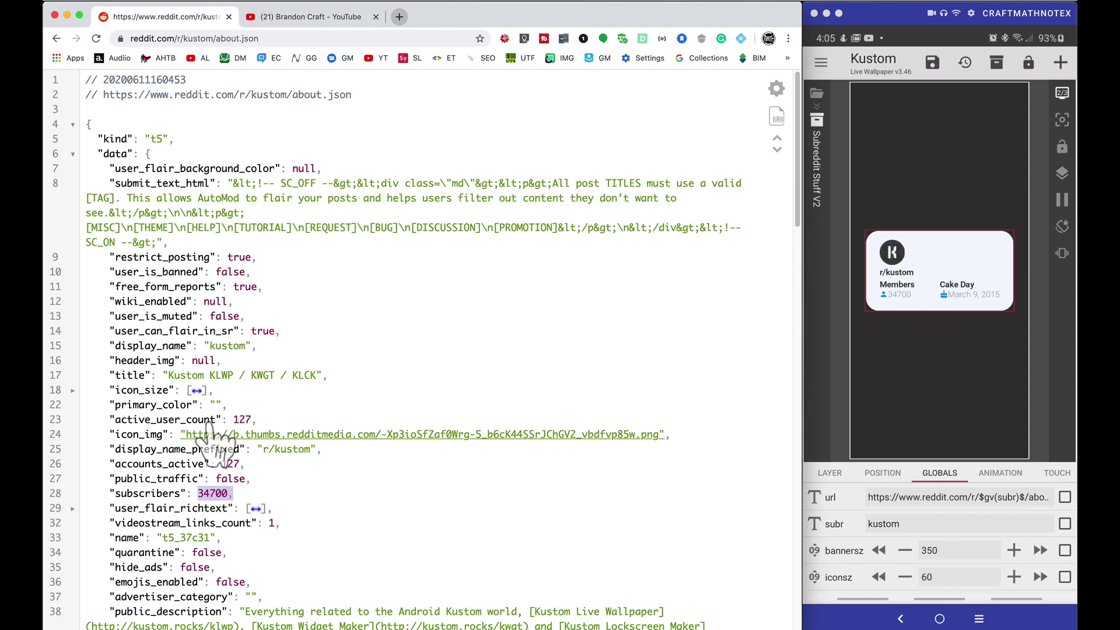
scroll(215, 446, down, 15)
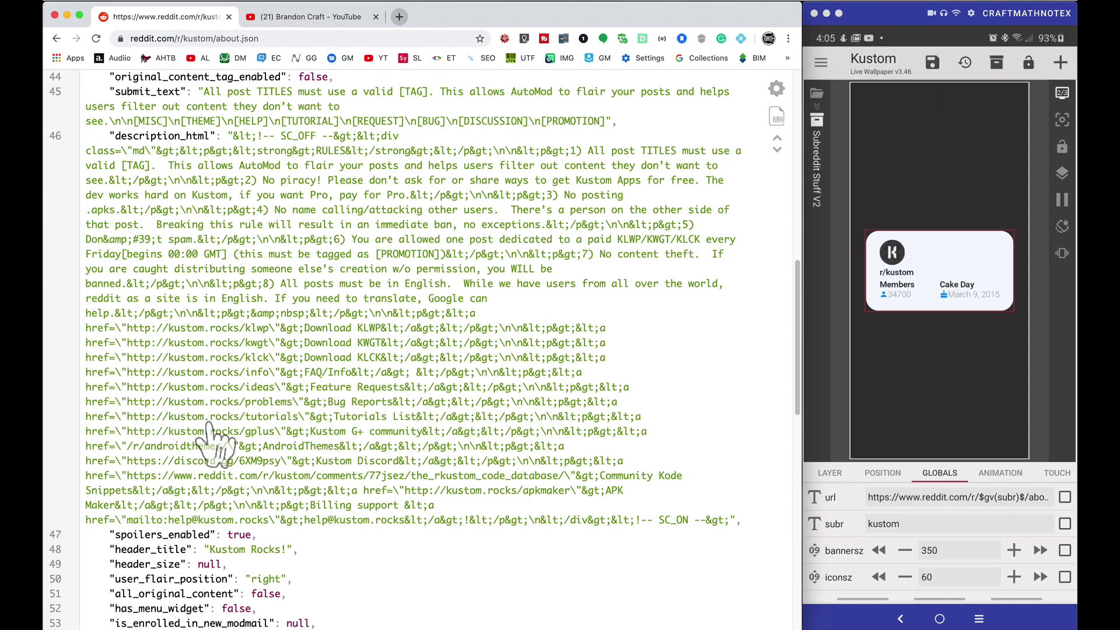
scroll(215, 443, down, 7)
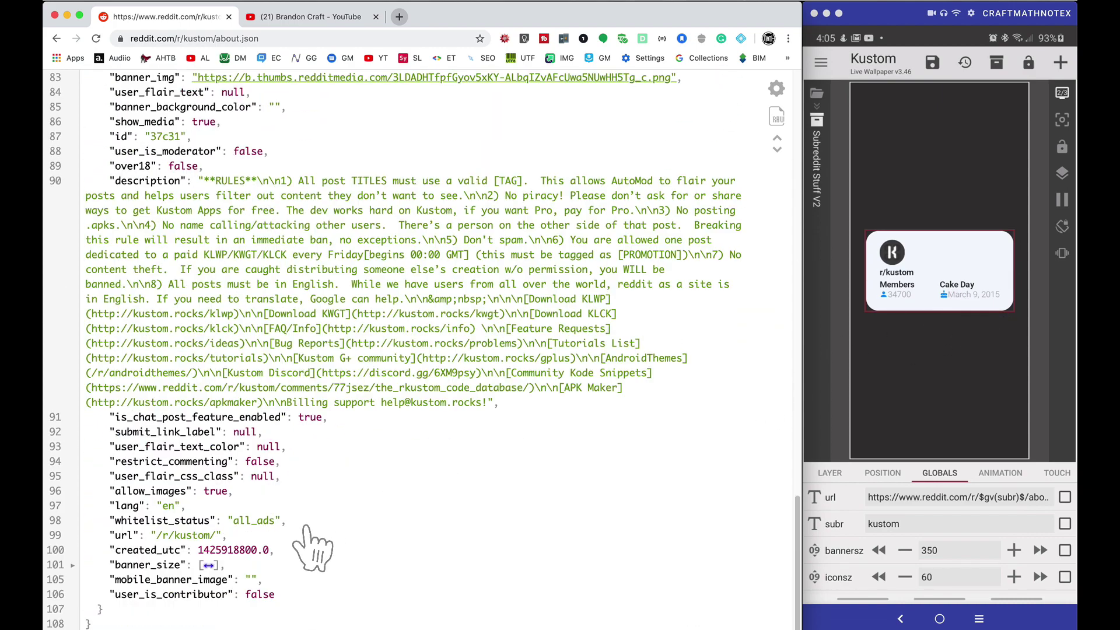
double_click(224, 552)
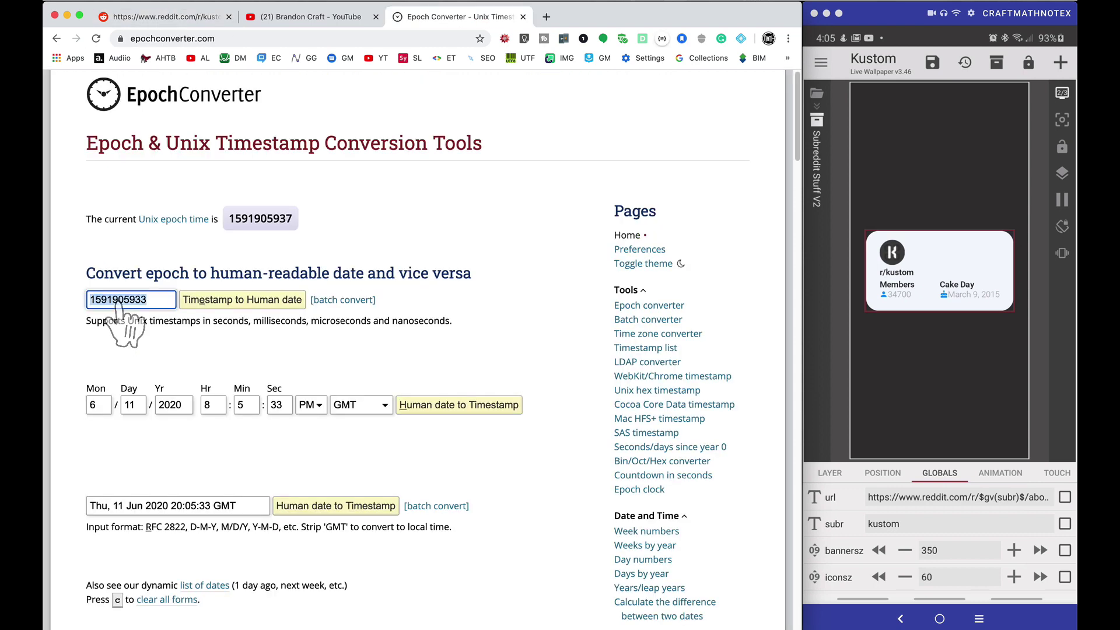
click(196, 300)
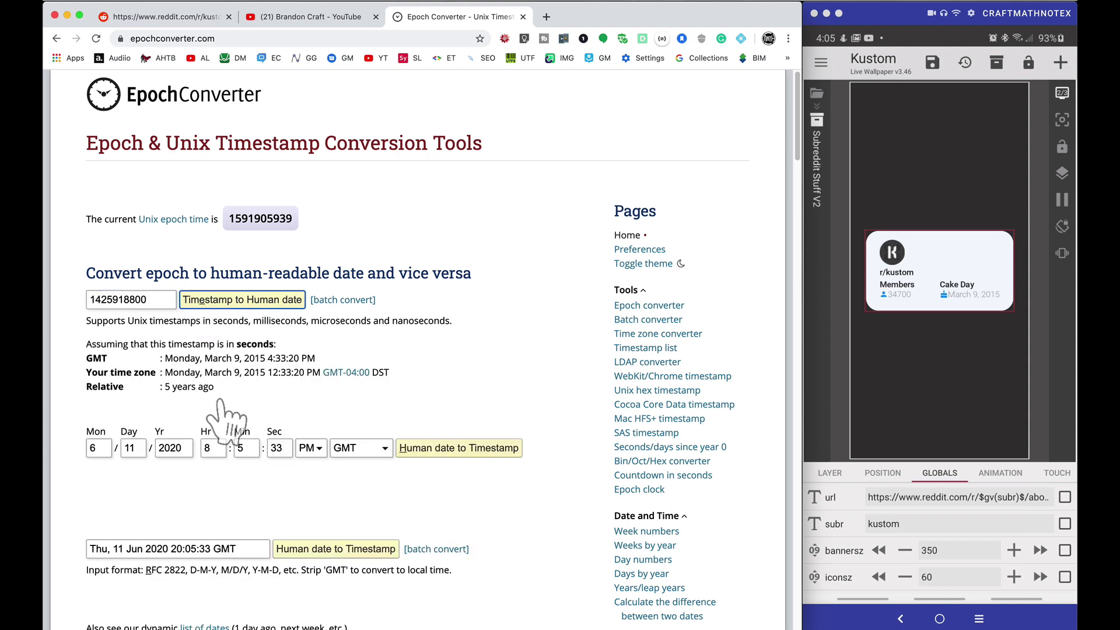
drag(166, 358, 266, 366)
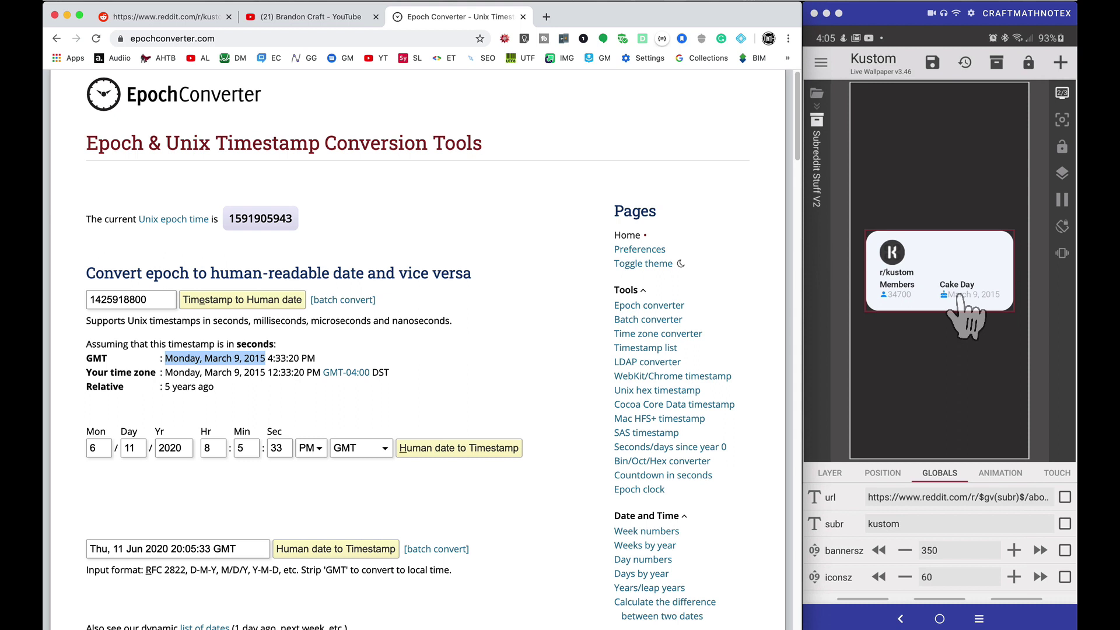
Step: Scroll through the converter results and return to the r/kustom about.json data
scroll(893, 553, down, 3)
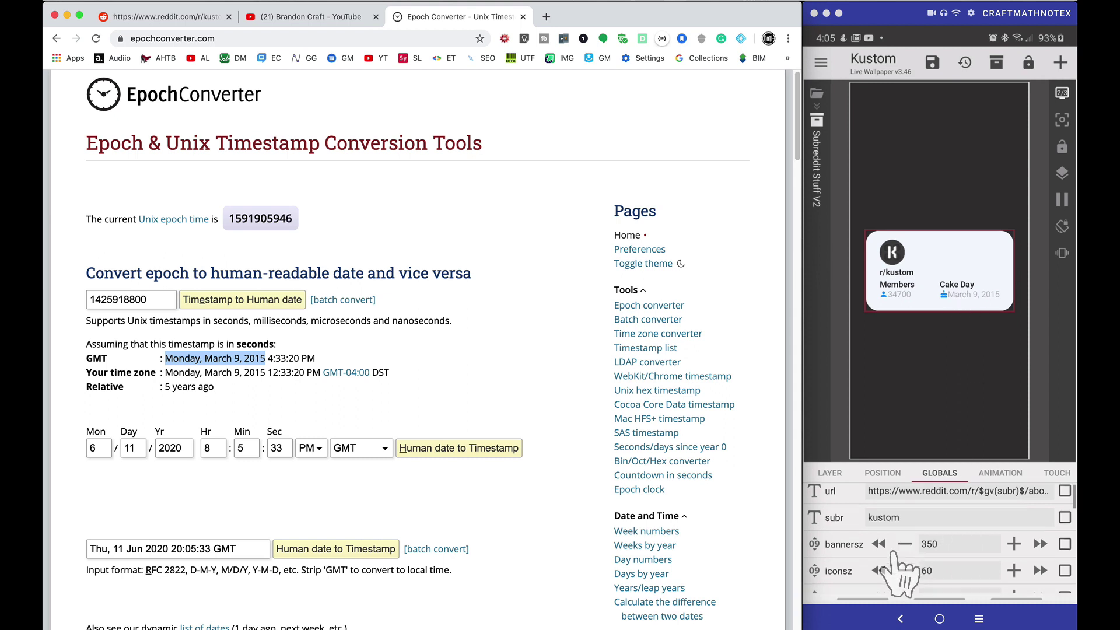
scroll(892, 553, down, 5)
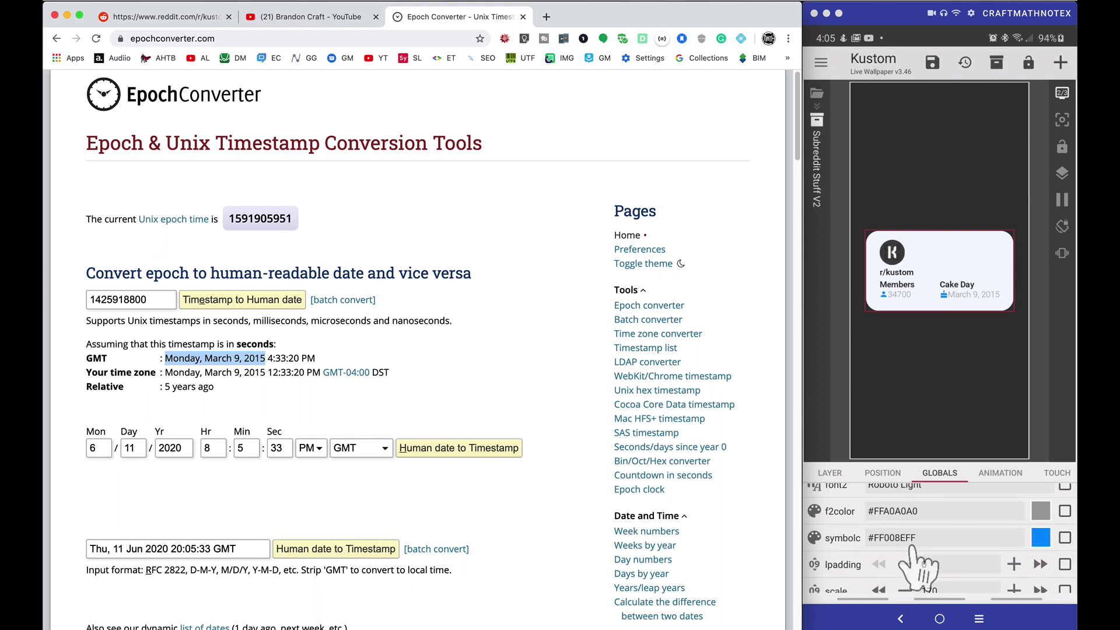
scroll(904, 569, down, 3)
scroll(922, 569, down, 2)
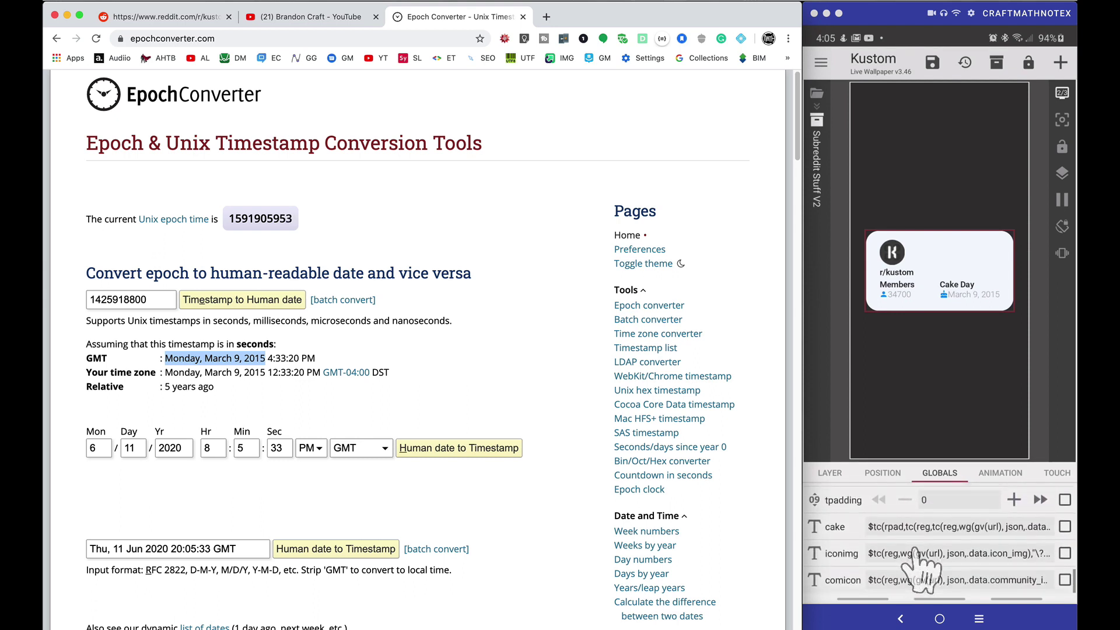
scroll(917, 553, up, 10)
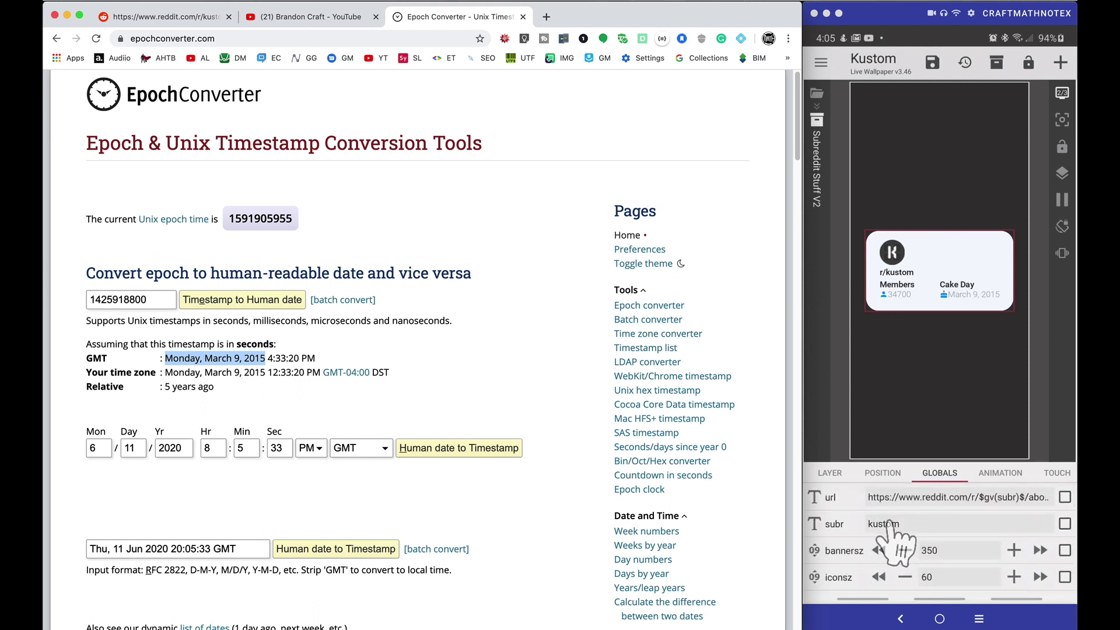
key(super+1)
scroll(500, 425, up, 10)
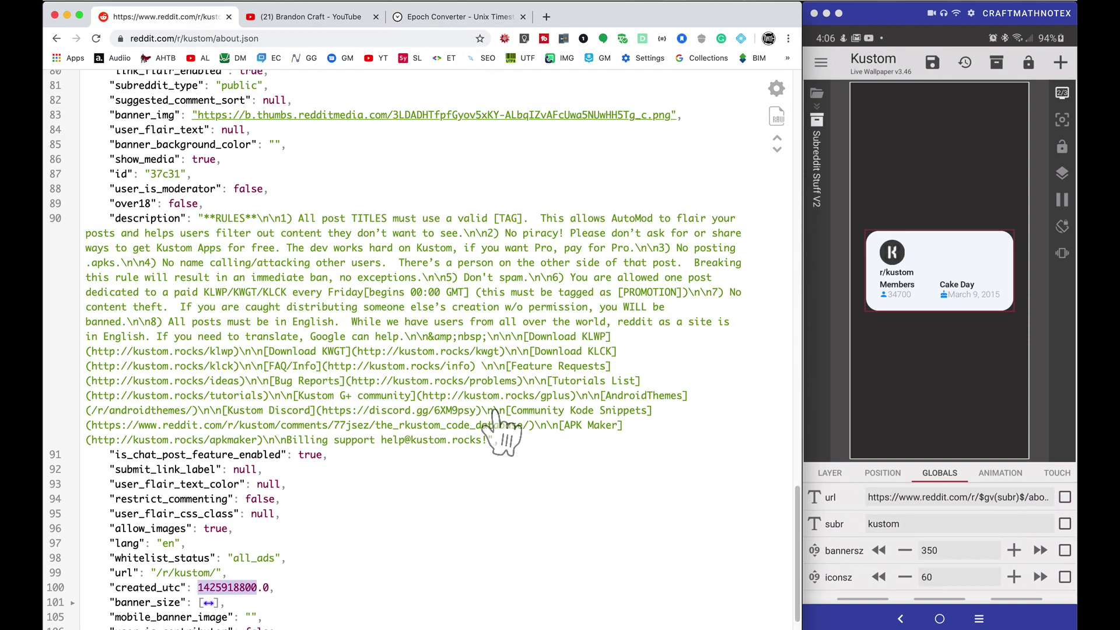
scroll(500, 425, up, 8)
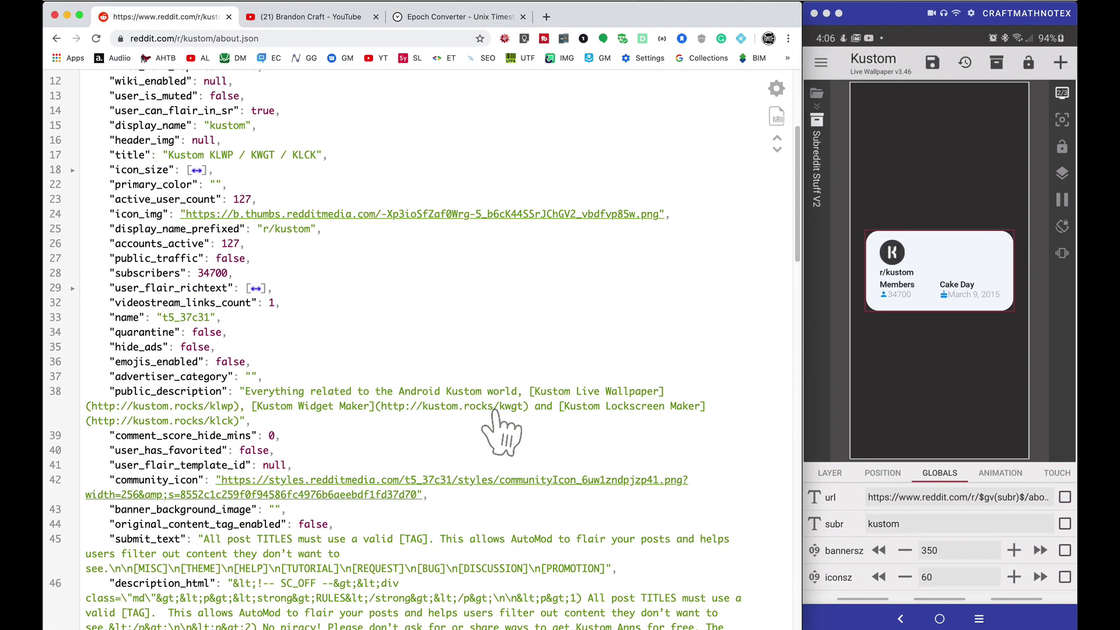
Step: Change the subr global from kustom to kwgt and confirm it
click(906, 524)
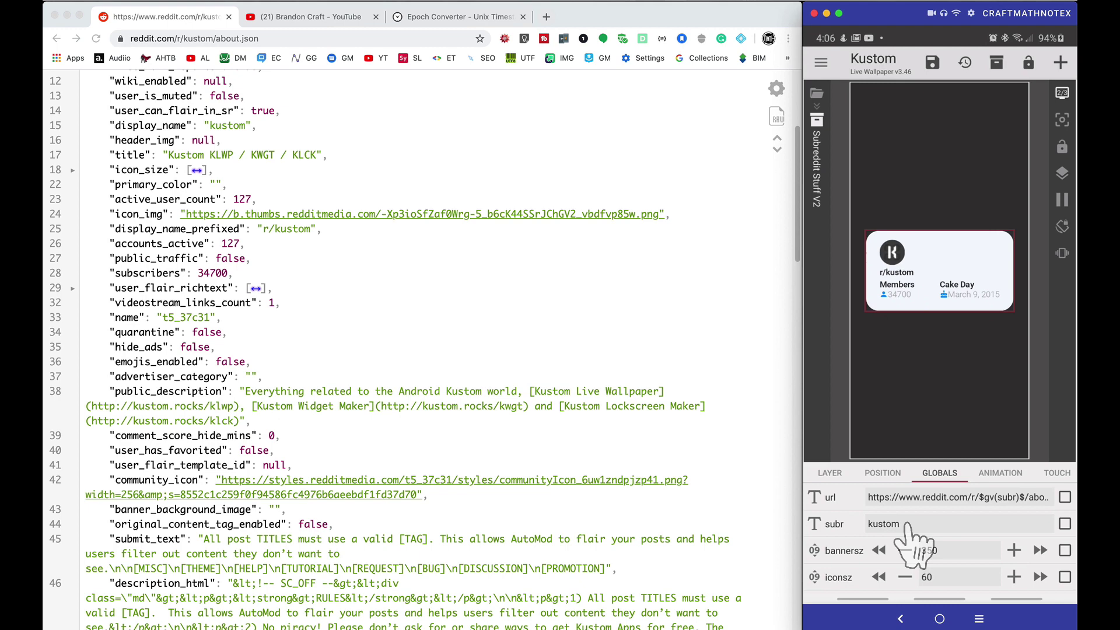
click(907, 523)
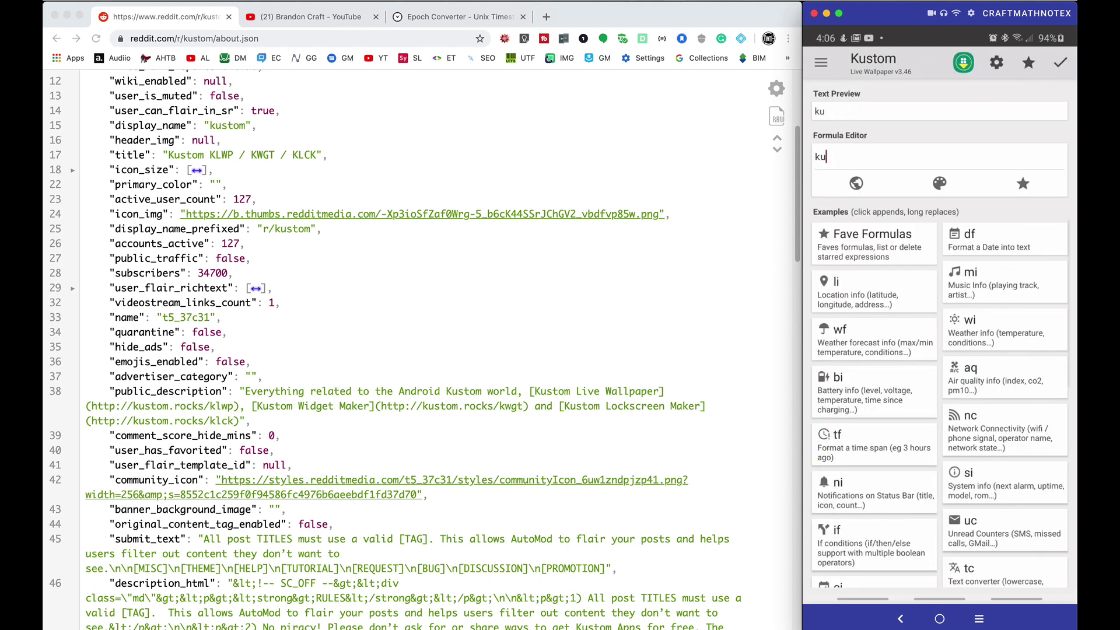
text(kwgt)
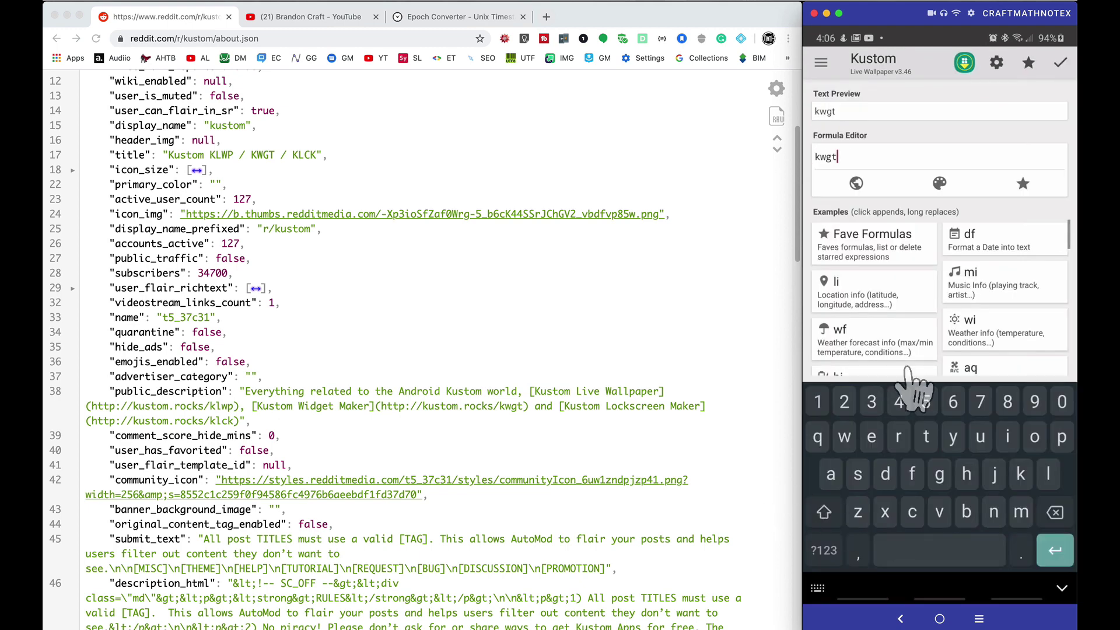
click(1059, 63)
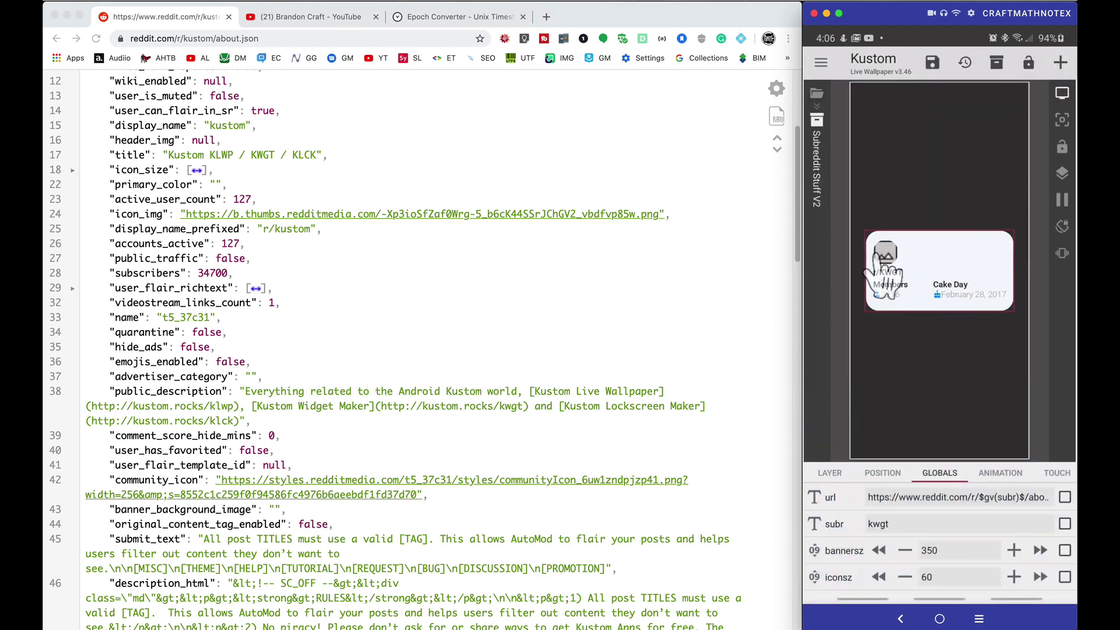
double_click(250, 38)
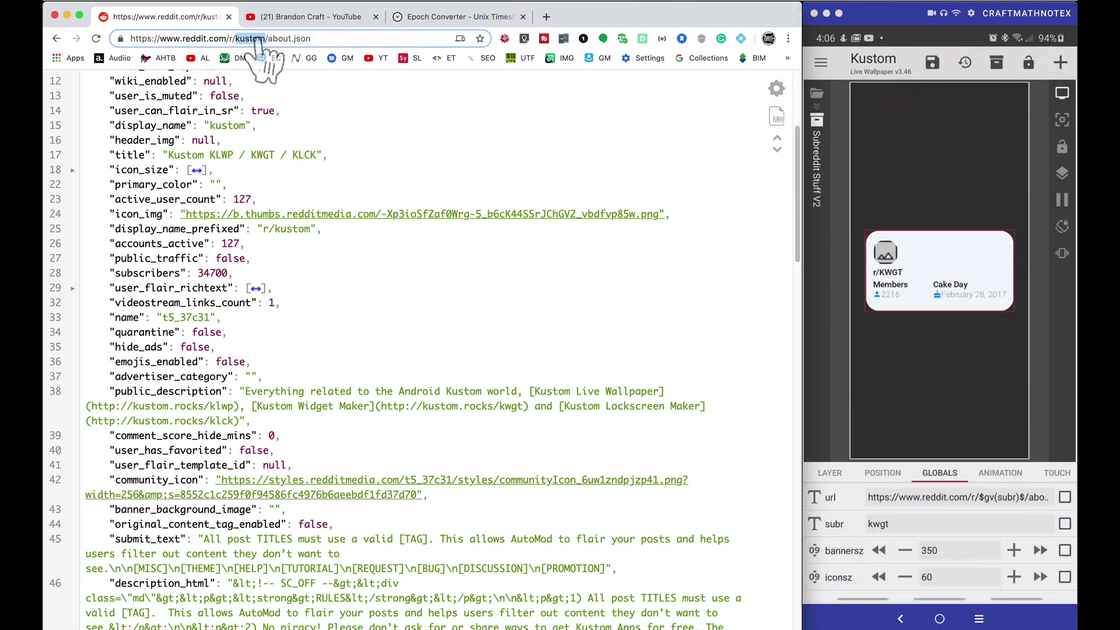
text(kwgt)
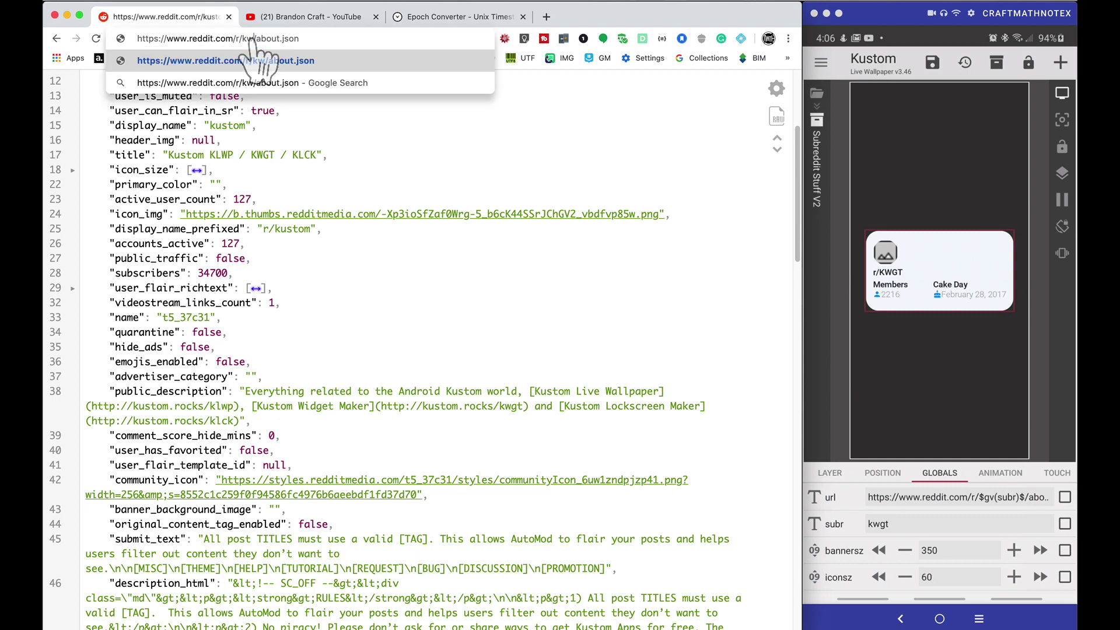
key(Return)
click(72, 154)
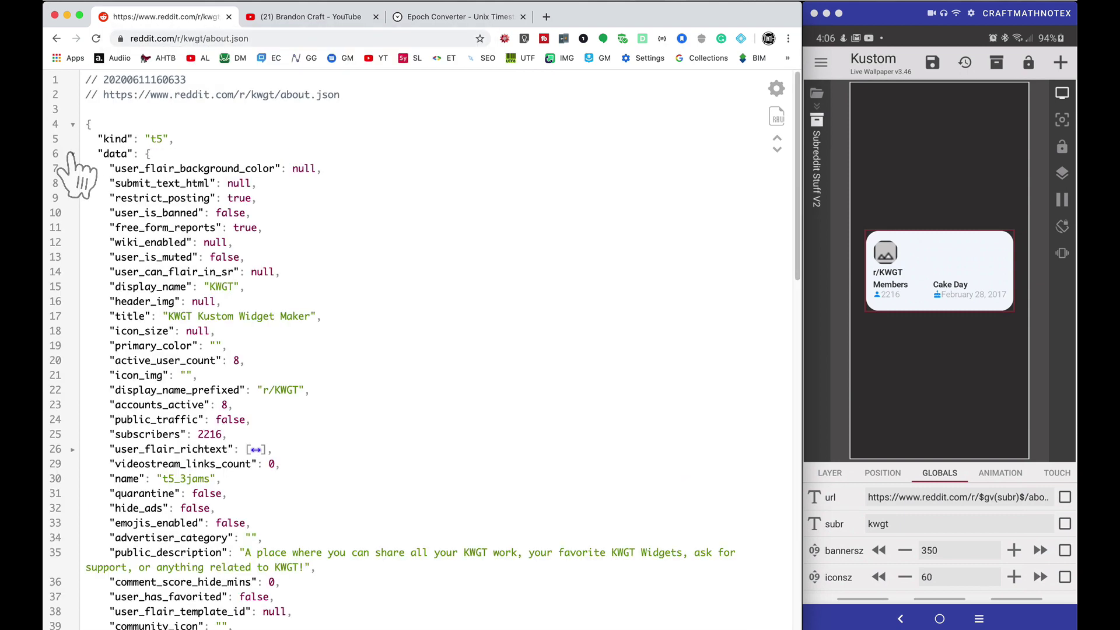
key(super+f)
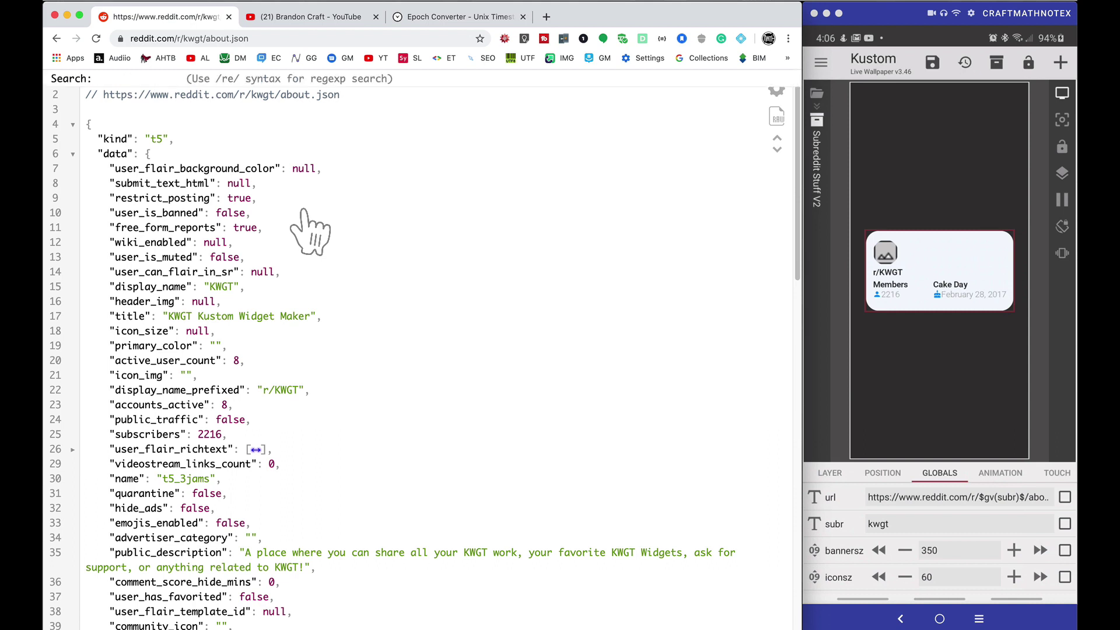
key(Return)
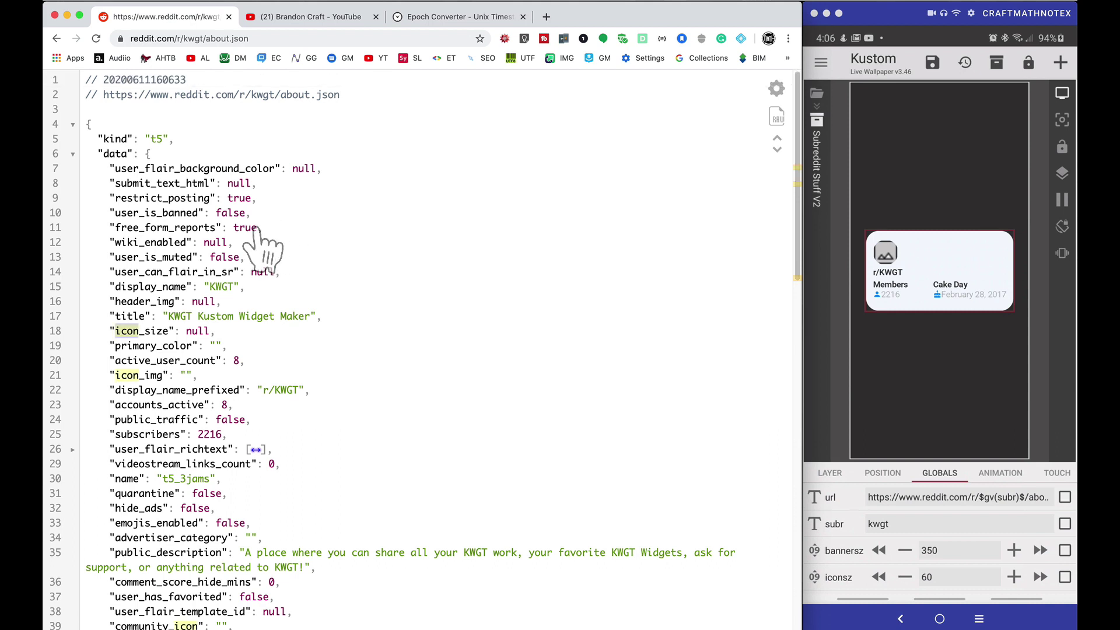
key(super+g)
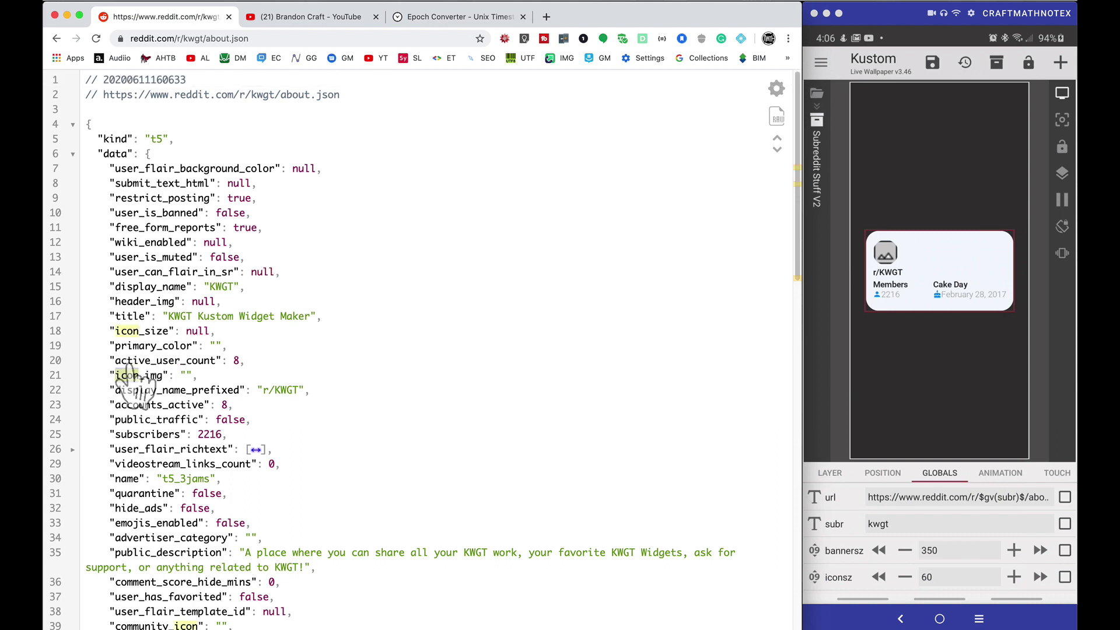
scroll(178, 397, down, 1)
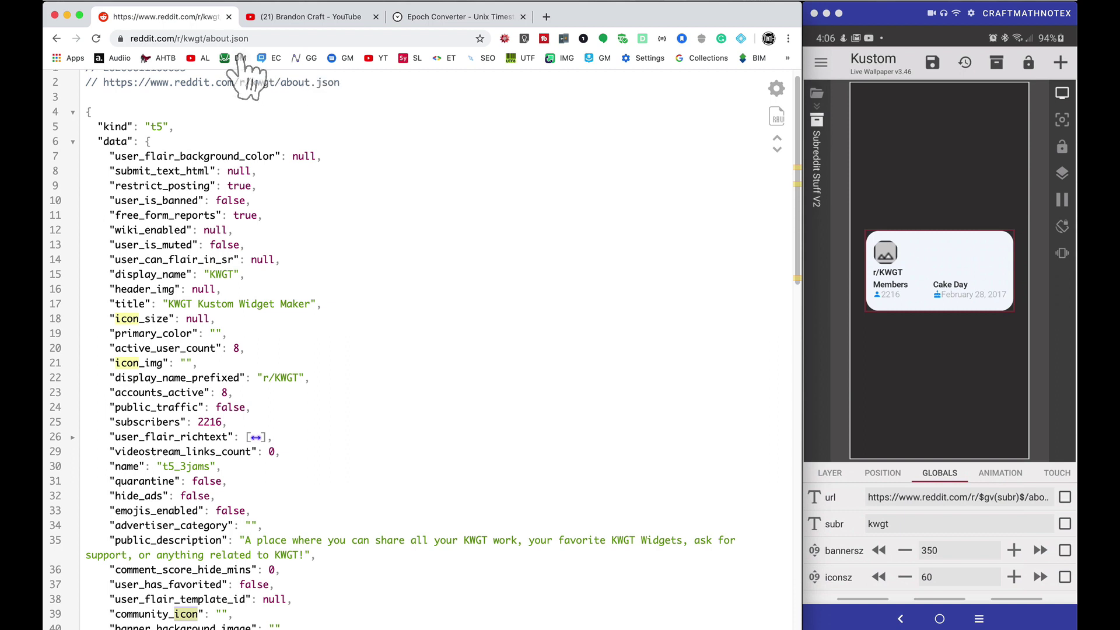
scroll(893, 554, down, 5)
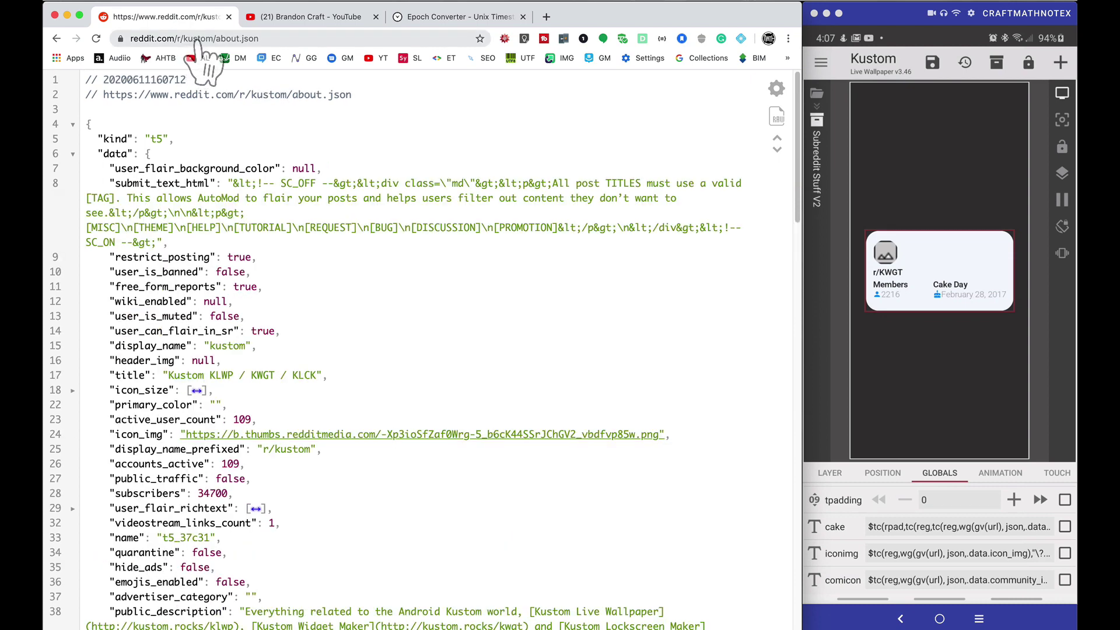
Step: Search the r/kustom JSON for 'icon' and jump to the community_icon match past icon_img
key(super+f)
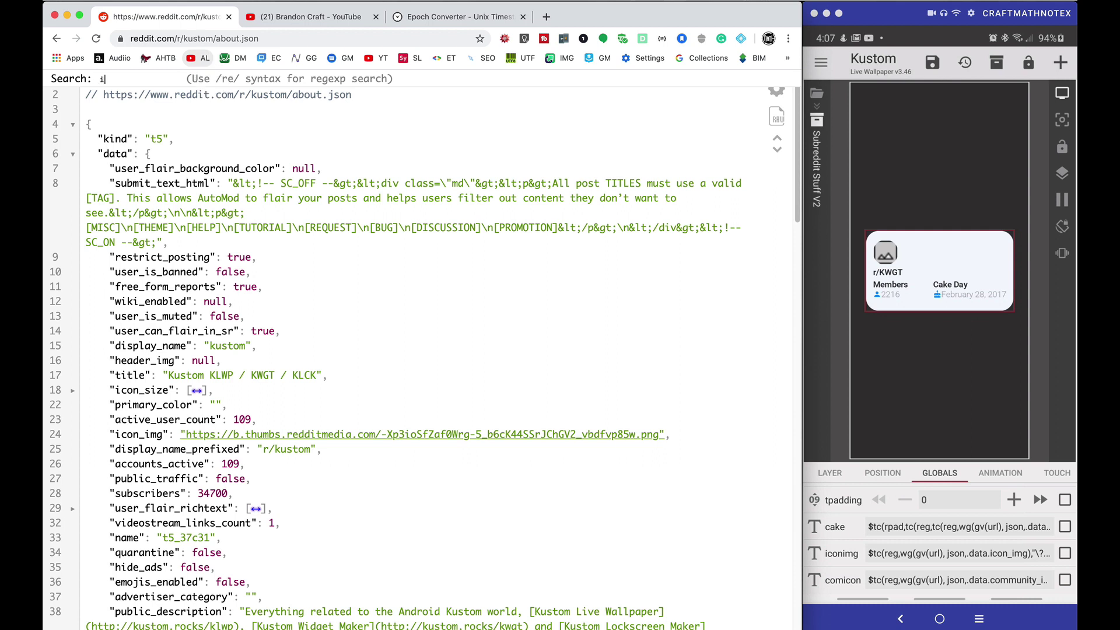
key(Return)
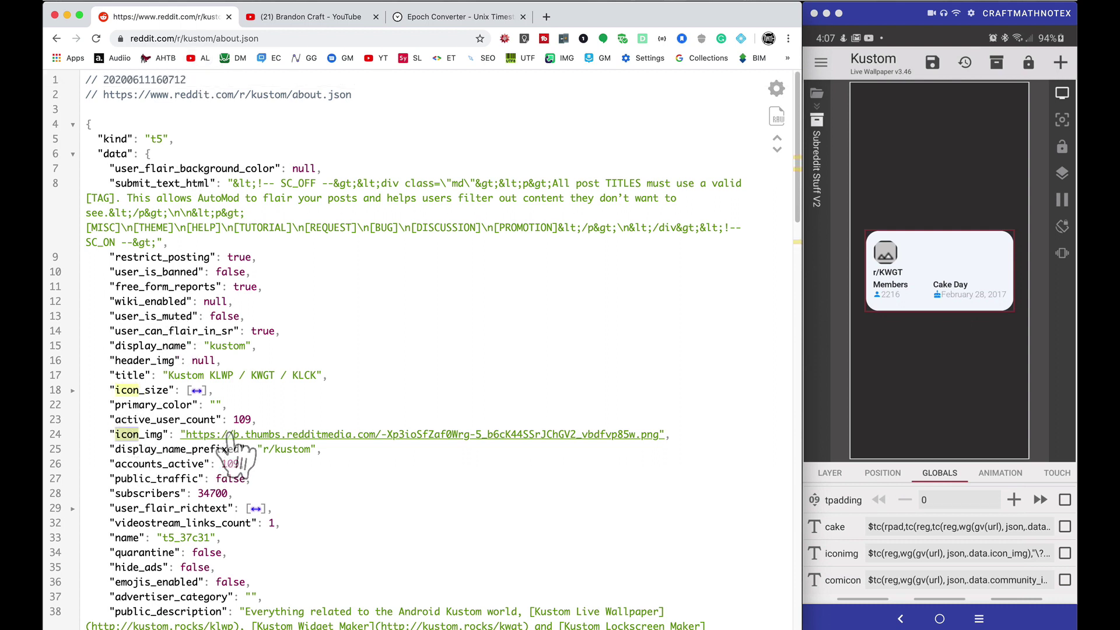
key(super+g)
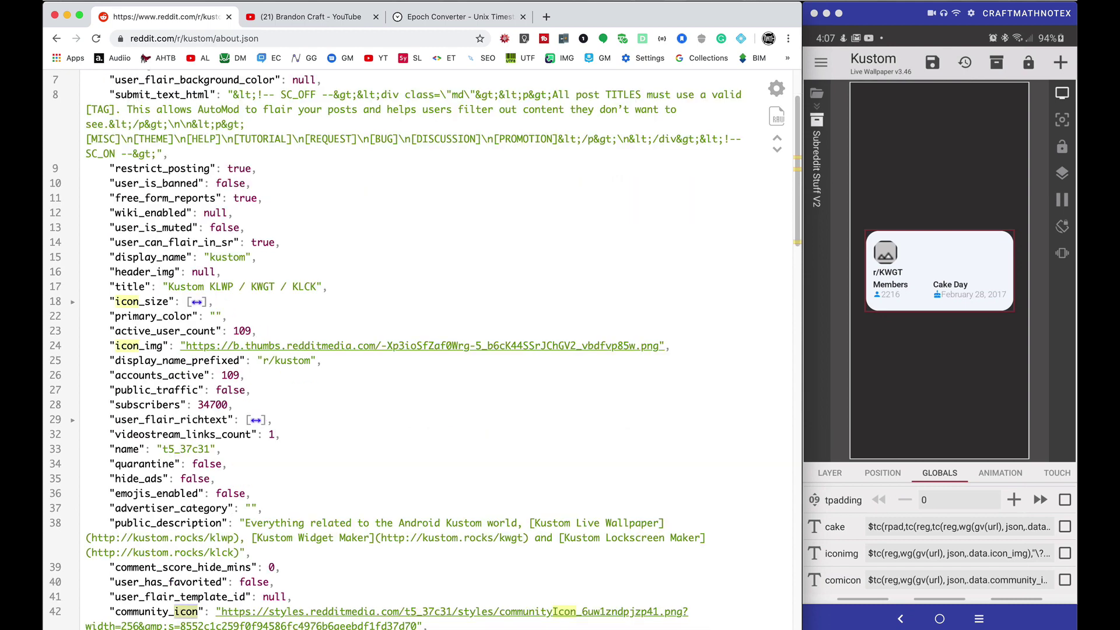
scroll(225, 617, down, 1)
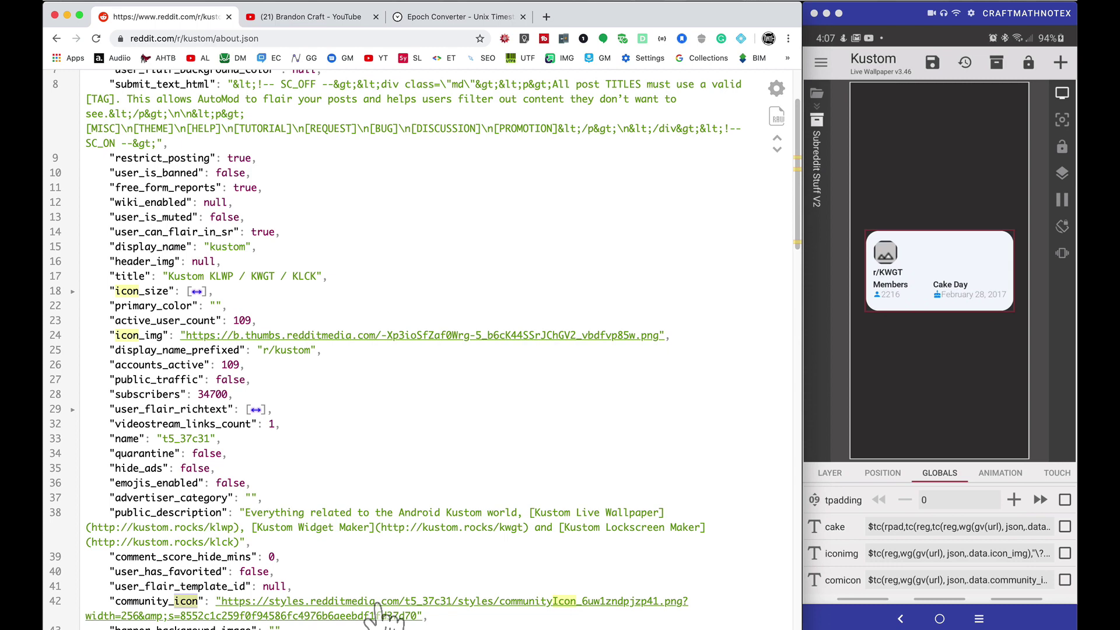
Step: Replace the subr global value kwgt with cinema4d in the Formula Editor and confirm
scroll(899, 557, up, 5)
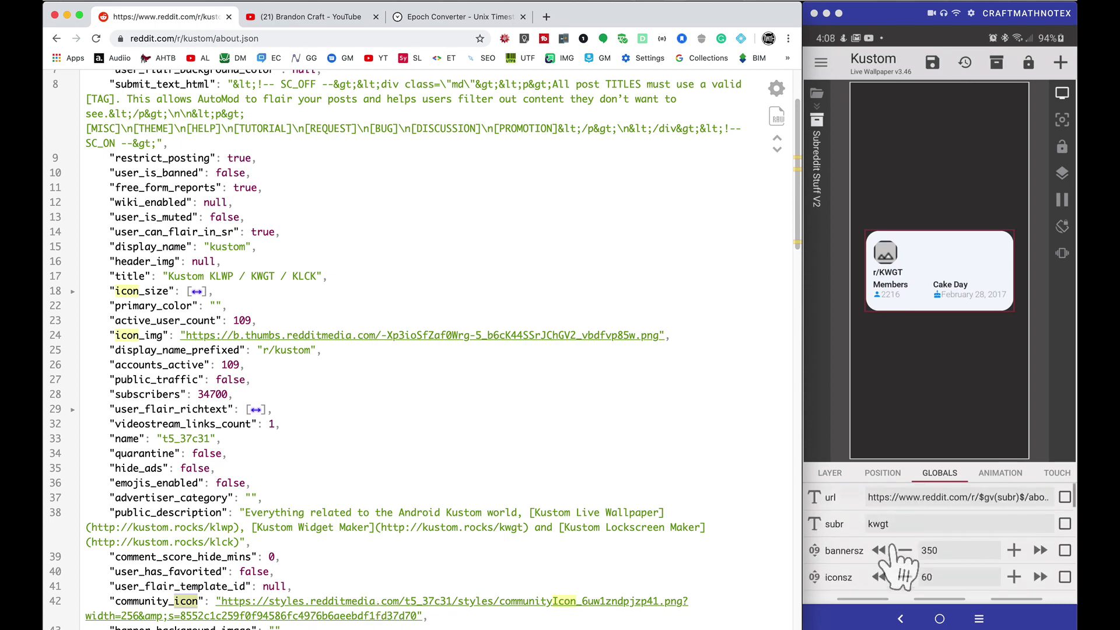
click(880, 543)
click(880, 524)
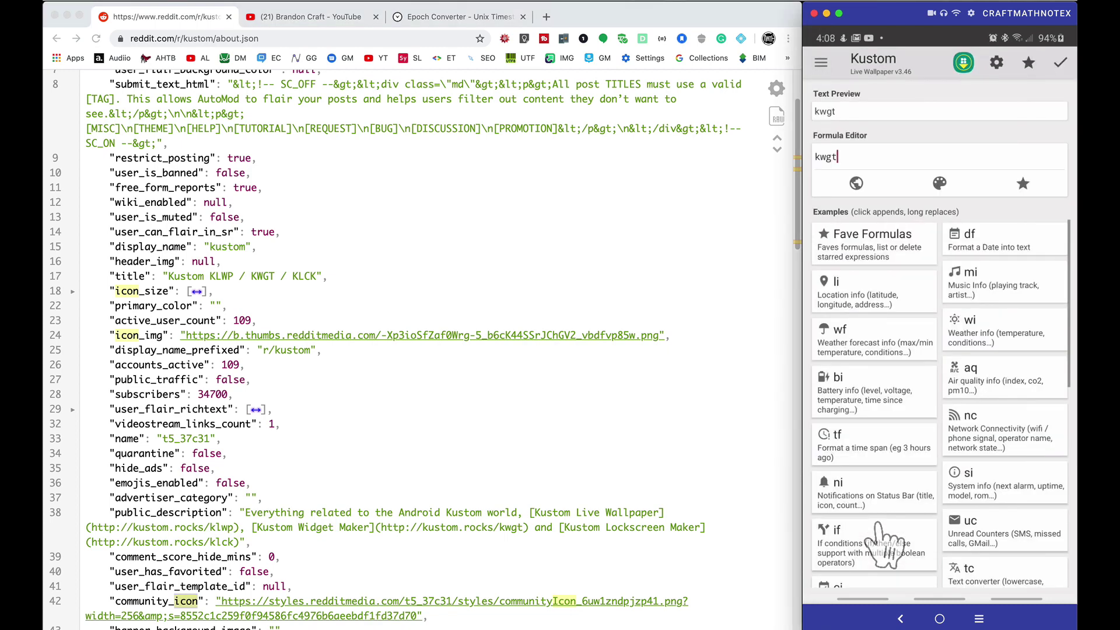
text(cinema4d)
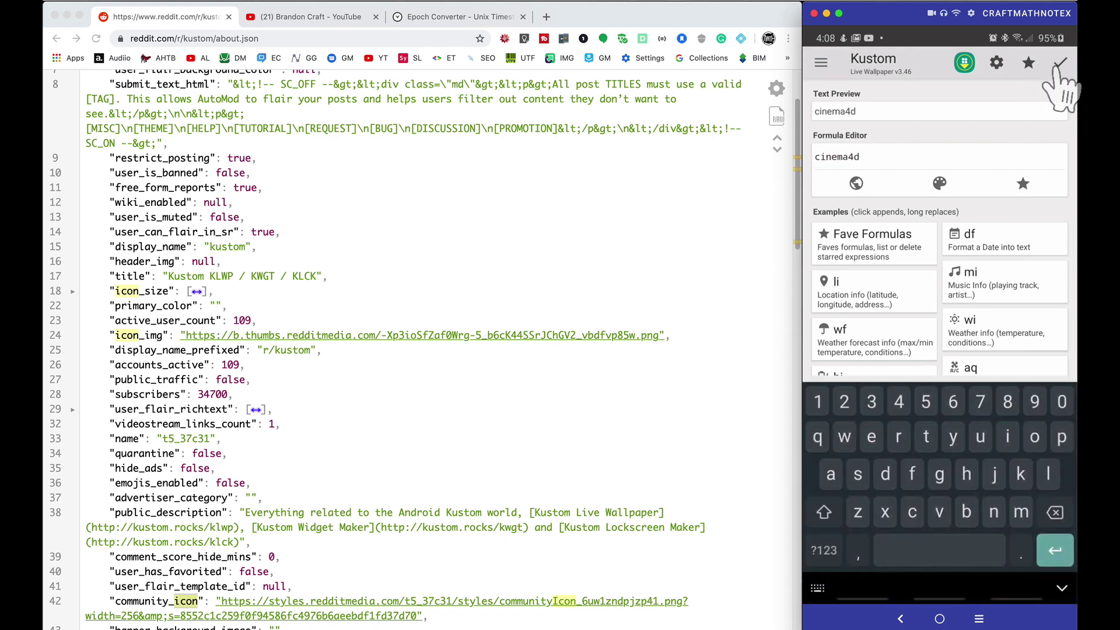
click(1060, 63)
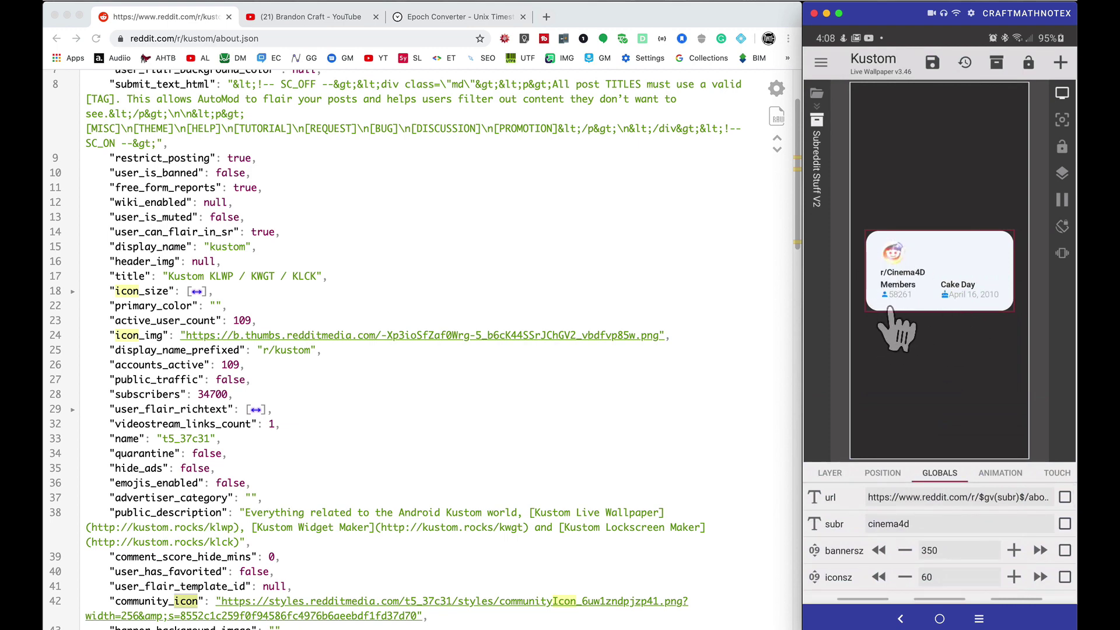
Step: Load r/cinema4d/about.json, expand data, and scroll to the empty icon_img and populated community_icon
click(325, 138)
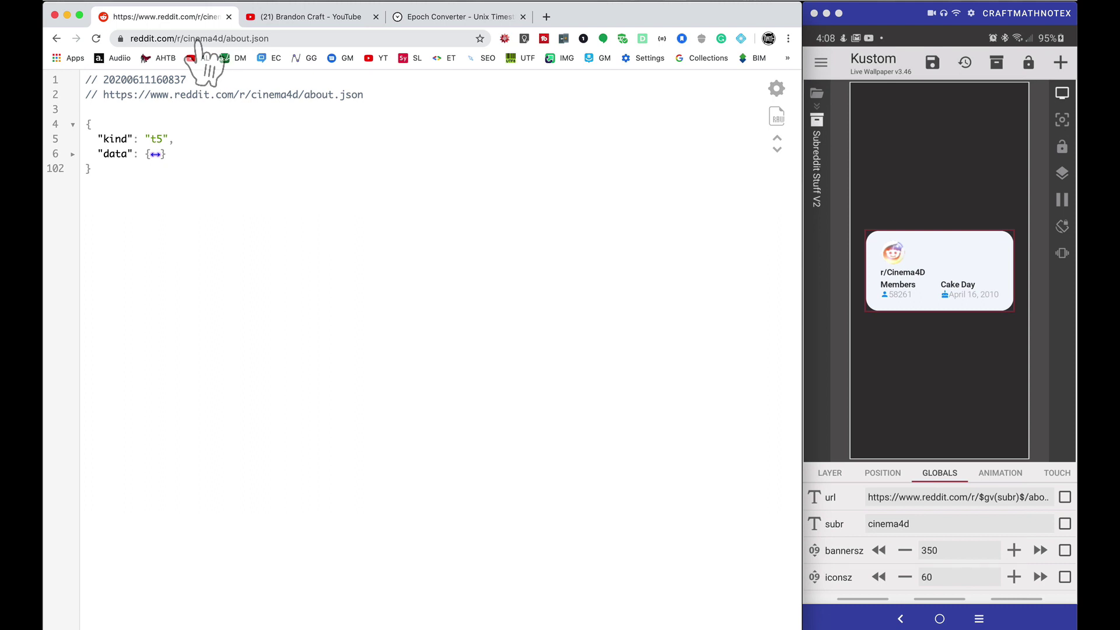
click(73, 154)
drag(115, 390, 139, 390)
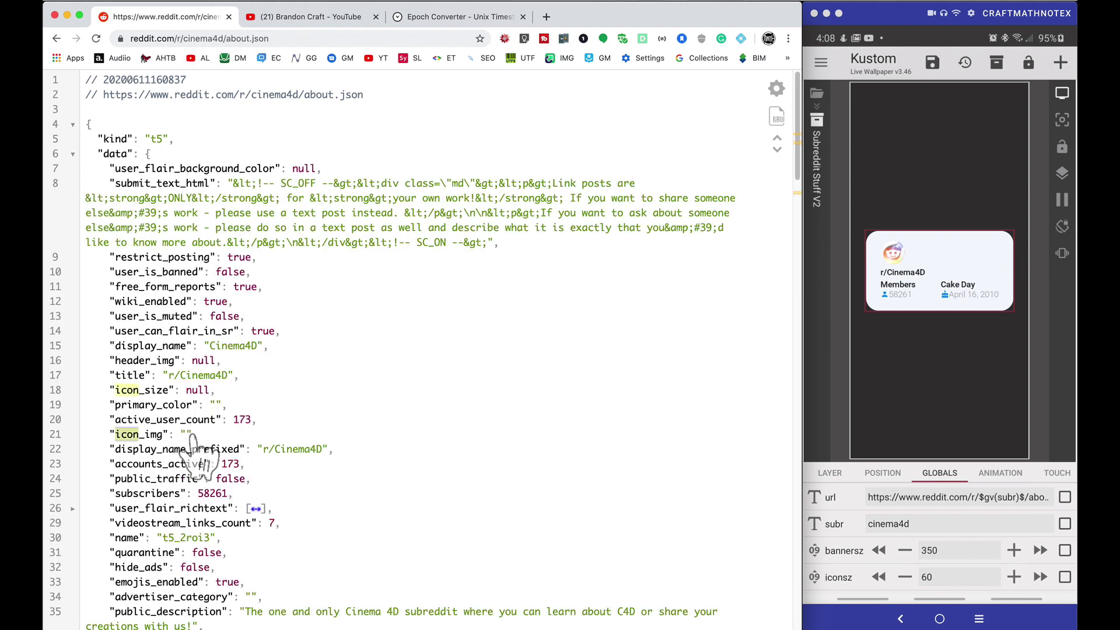
scroll(188, 540, down, 5)
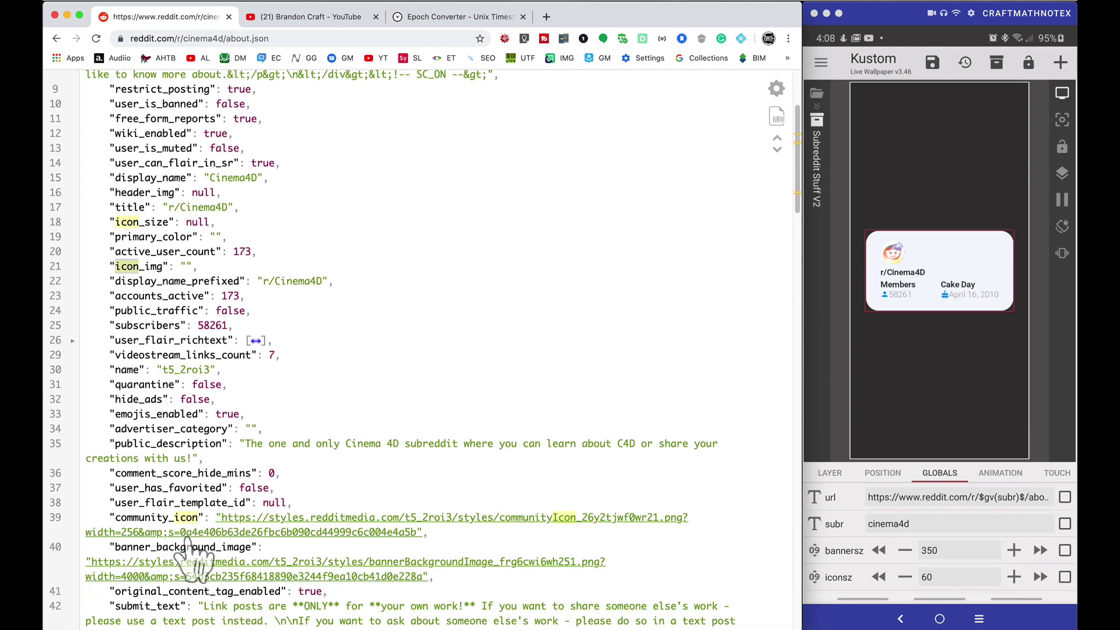